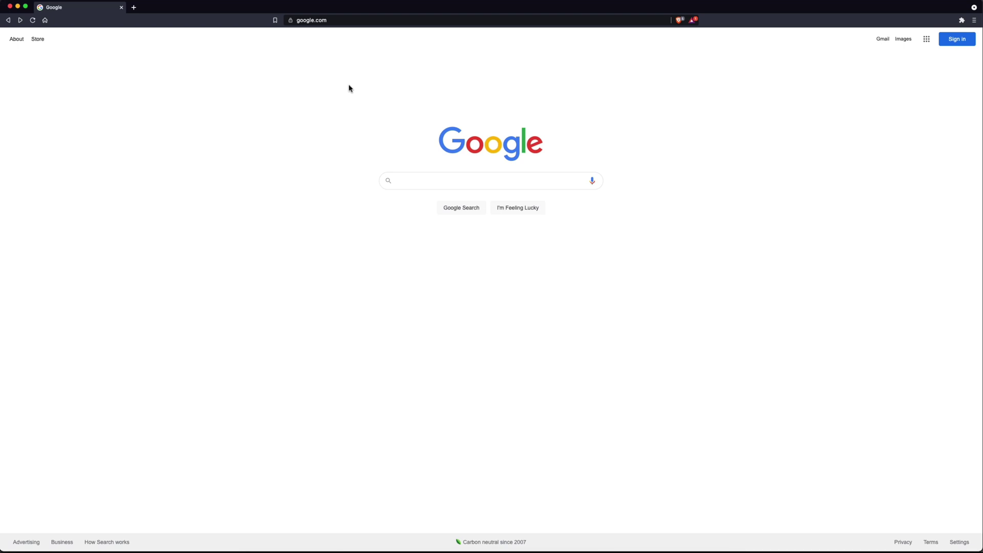
Load the Z42 MK3 Start UP Gcode.txt Drive link and select all its G-code text.
{"action": "left_click", "coordinate": [350, 20]}
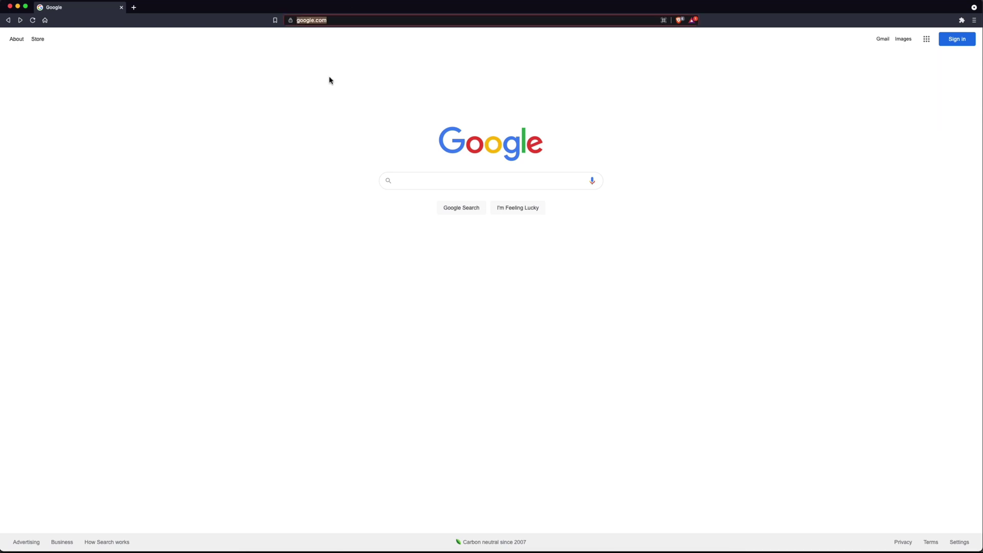
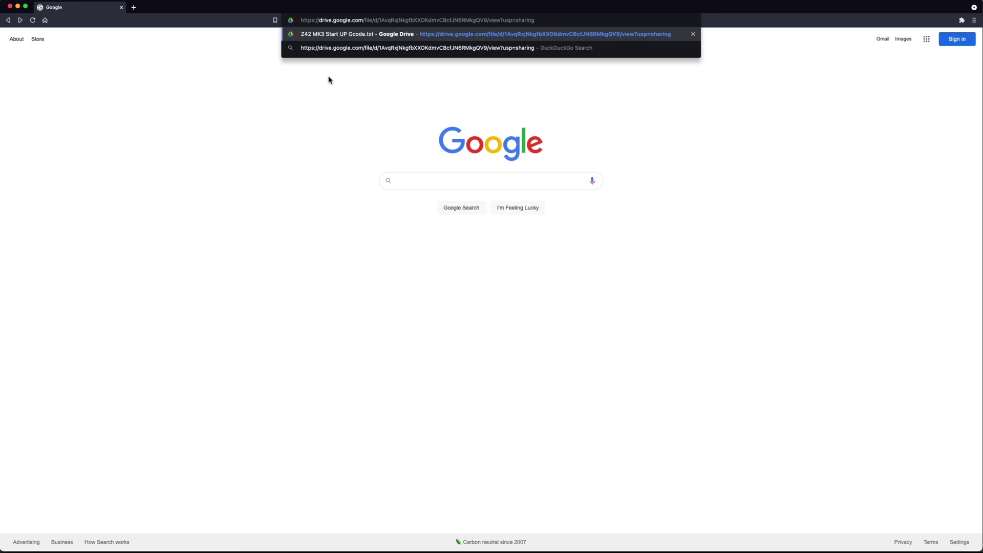
{"action": "key", "text": "Return"}
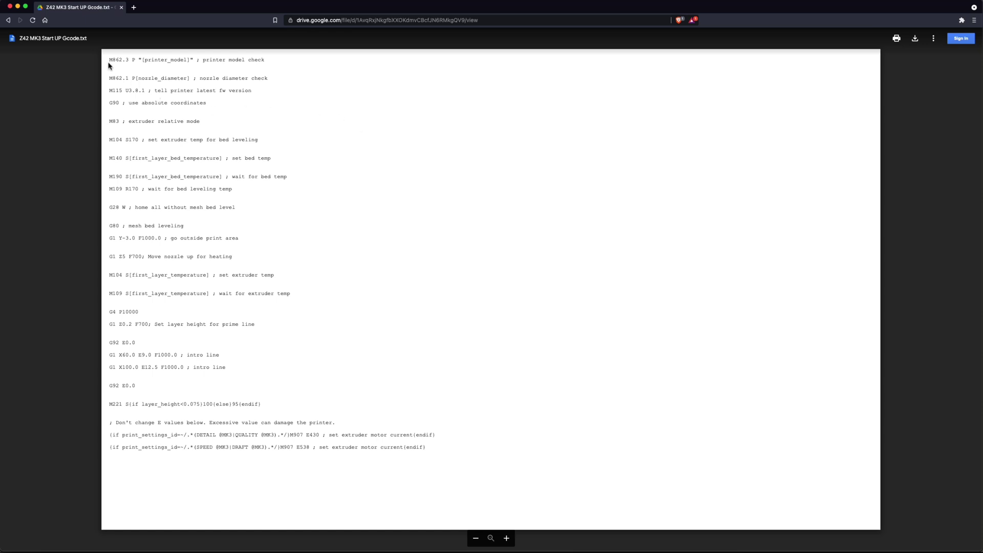
{"action": "left_click_drag", "start_coordinate": [108, 61], "coordinate": [449, 464]}
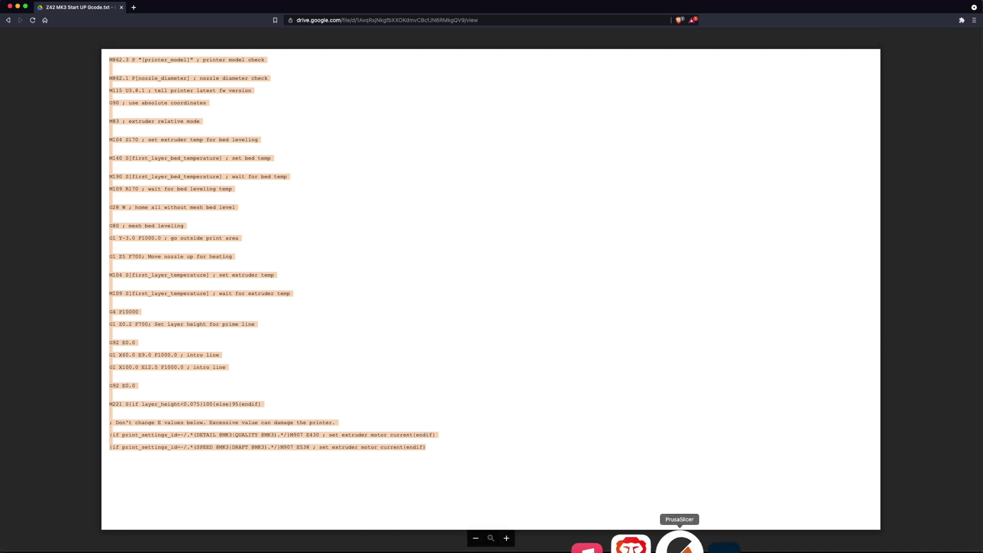
Go back to PrusaSlicer and show the Printer Settings for the current MK3S preset.
{"action": "left_click", "coordinate": [679, 544]}
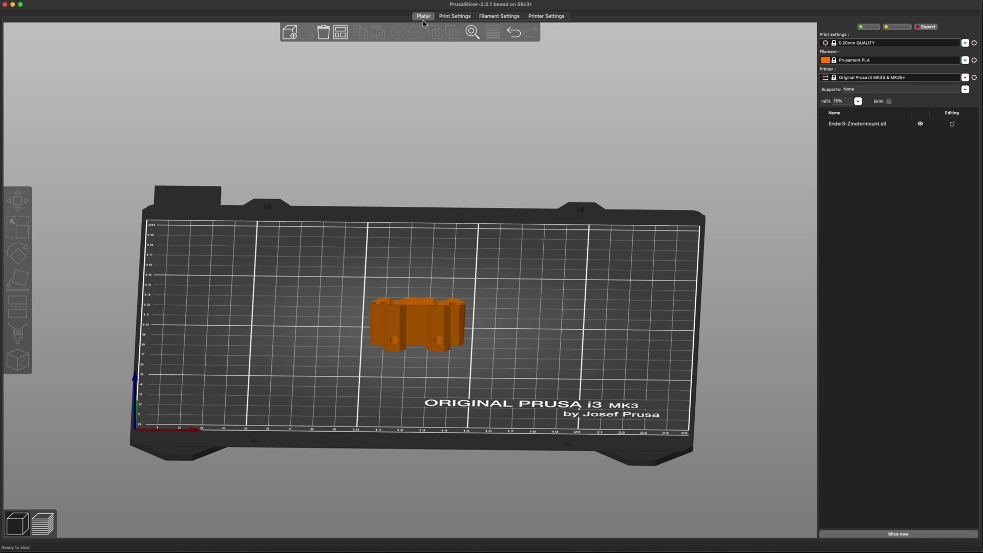
{"action": "left_click", "coordinate": [553, 19]}
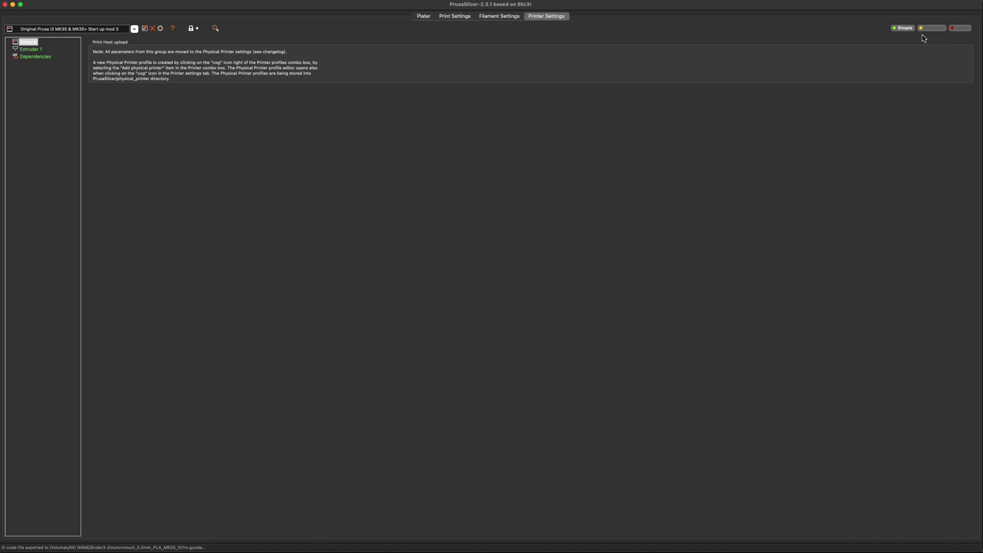
In Expert mode, erase all existing text from the Custom G-code page's Start G-code box.
{"action": "left_click", "coordinate": [960, 28]}
{"action": "left_click", "coordinate": [35, 49]}
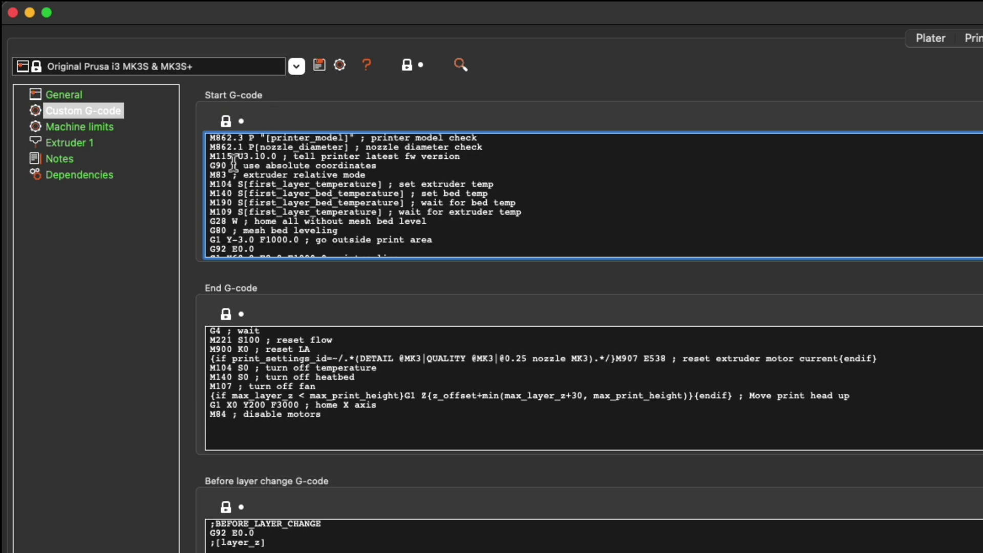
{"action": "left_click_drag", "start_coordinate": [210, 138], "coordinate": [400, 338]}
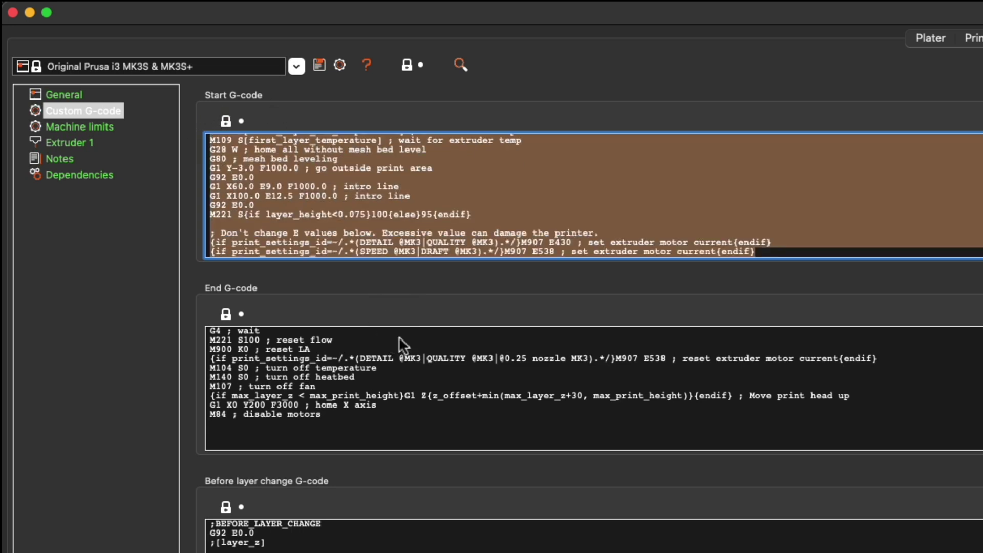
{"action": "key", "text": "BackSpace"}
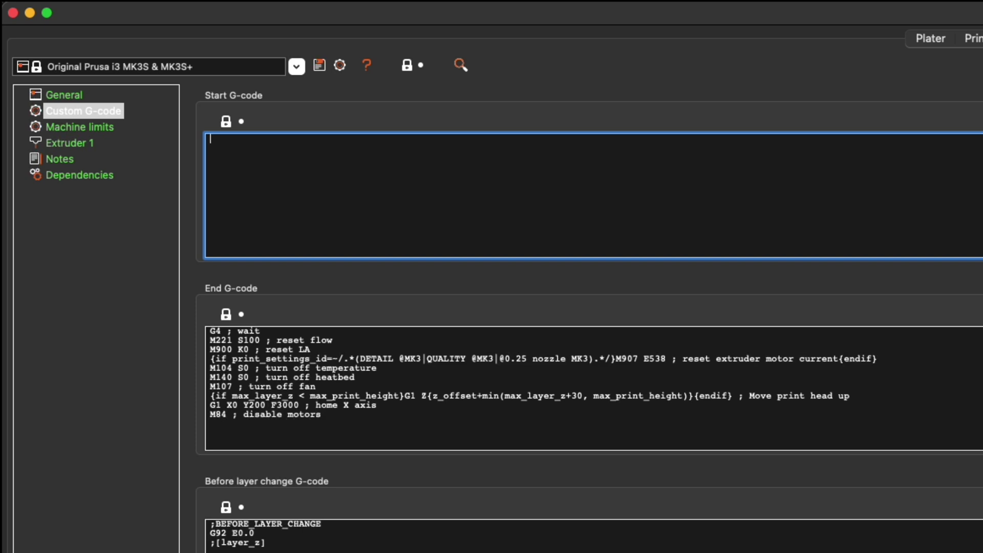
Paste the Drive start-up code into Start G-code and scroll through to verify it.
{"action": "type", "text": "G92 E0.0 M221 S{if layer_height<0.075}100{else}95{endif} ; Don't change E values below. Excessive value can damage the printer. {if print_settings_id=~/.*(DETAIL @MK3|QUALITY @MK3).*/}M907 E430 ; set extruder motor current{endif} {if print_settings_id=~/.*(SPEED @MK3|DRAFT @MK3).*/}M907 E538 ; set extruder motor current{endif}"}
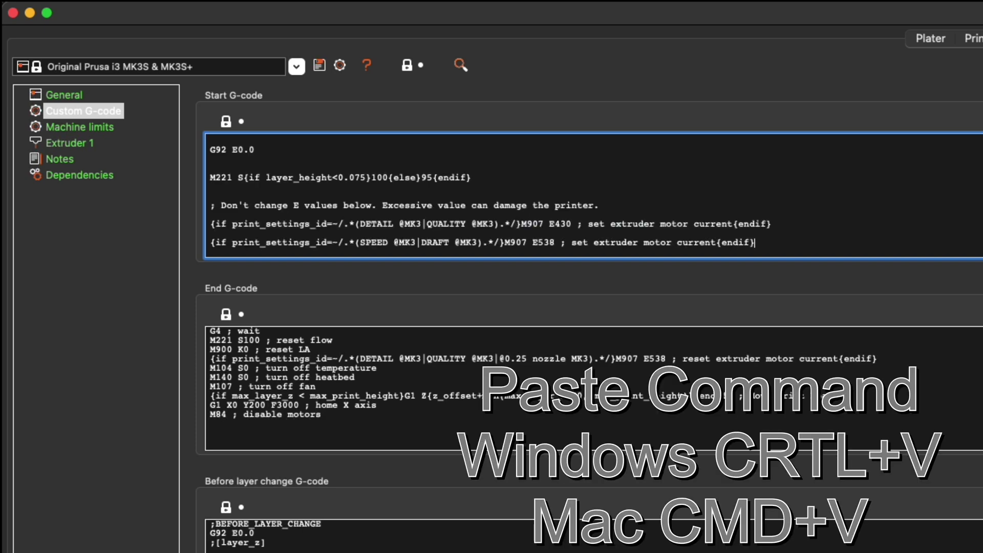
{"action": "scroll", "coordinate": [409, 200], "scroll_direction": "up", "scroll_amount": 10}
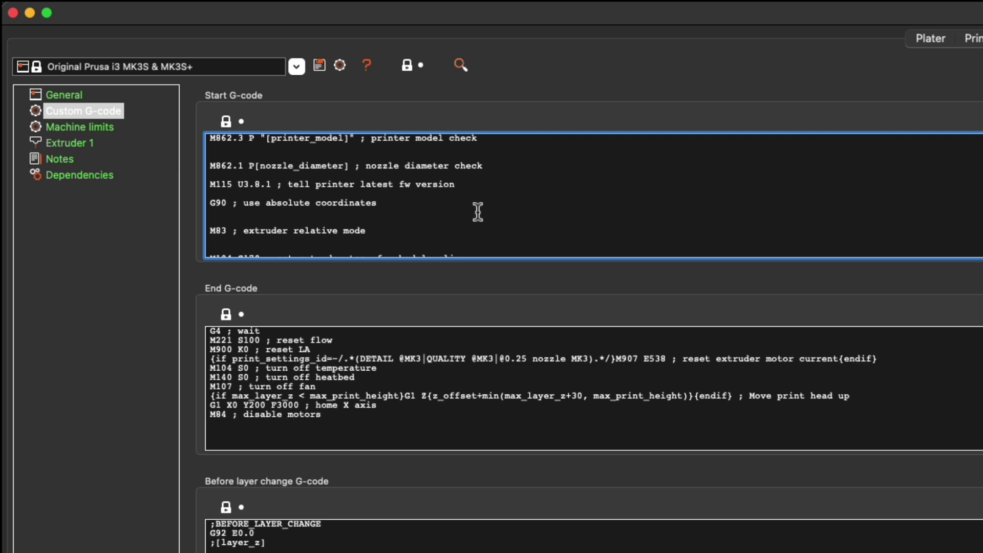
{"action": "scroll", "coordinate": [478, 213], "scroll_direction": "down", "scroll_amount": 4}
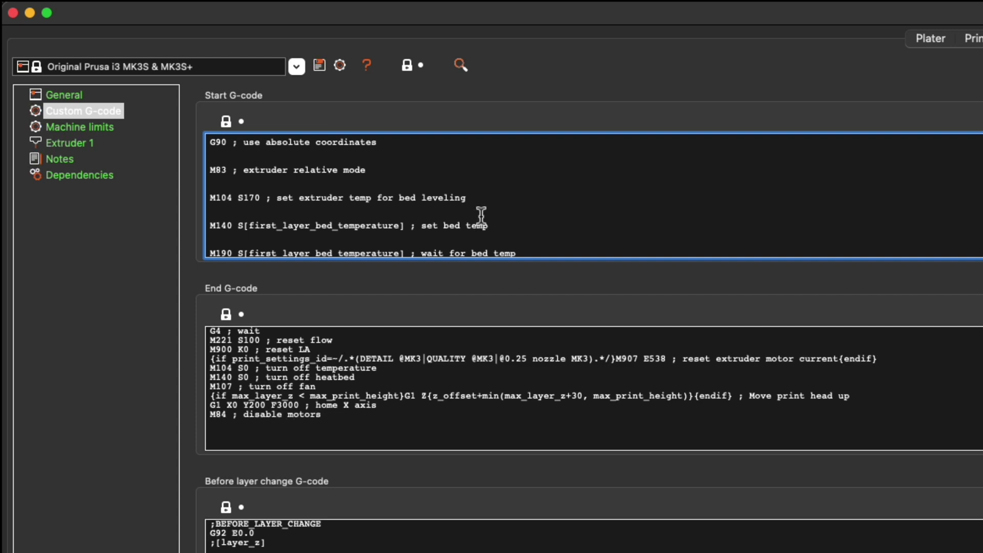
{"action": "scroll", "coordinate": [481, 215], "scroll_direction": "down", "scroll_amount": 1}
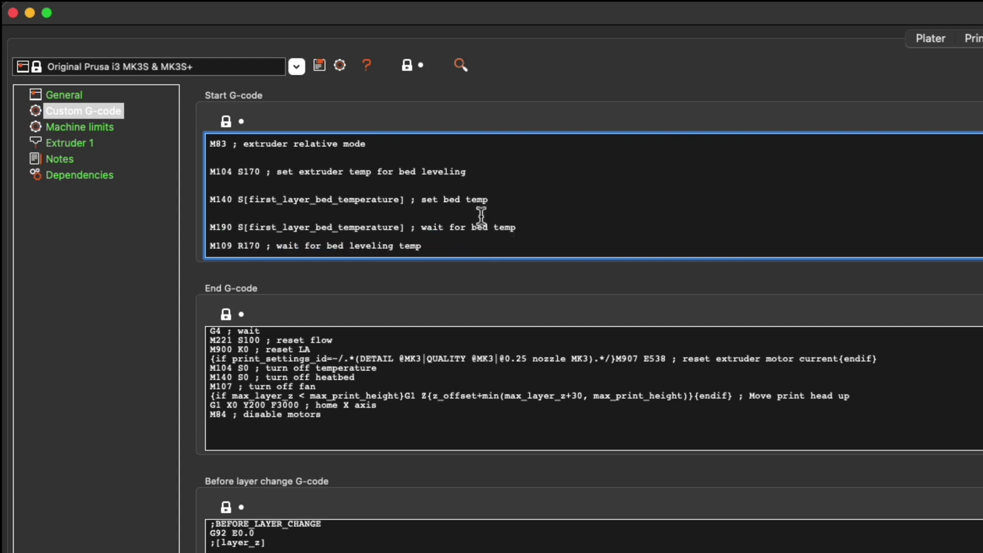
{"action": "scroll", "coordinate": [481, 215], "scroll_direction": "down", "scroll_amount": 2}
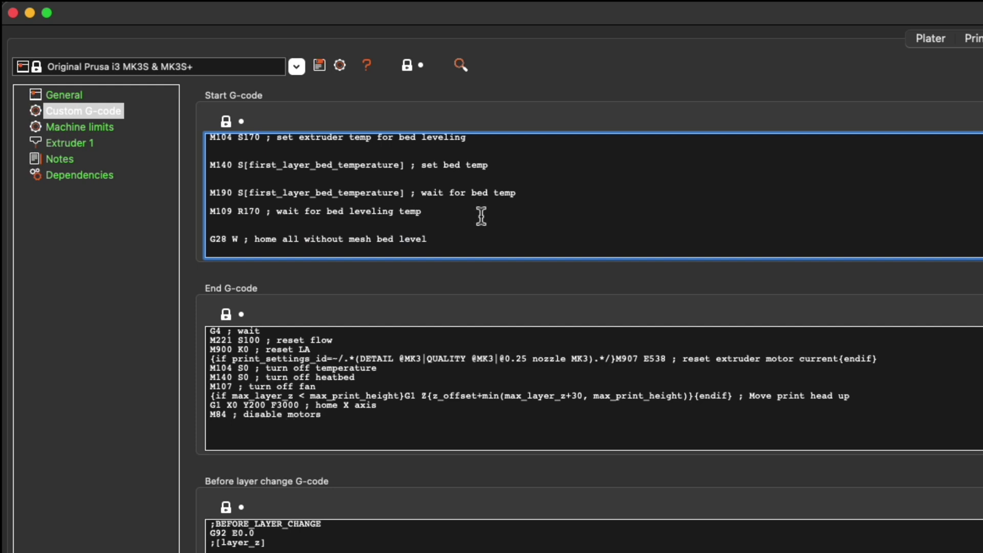
{"action": "scroll", "coordinate": [480, 217], "scroll_direction": "down", "scroll_amount": 5}
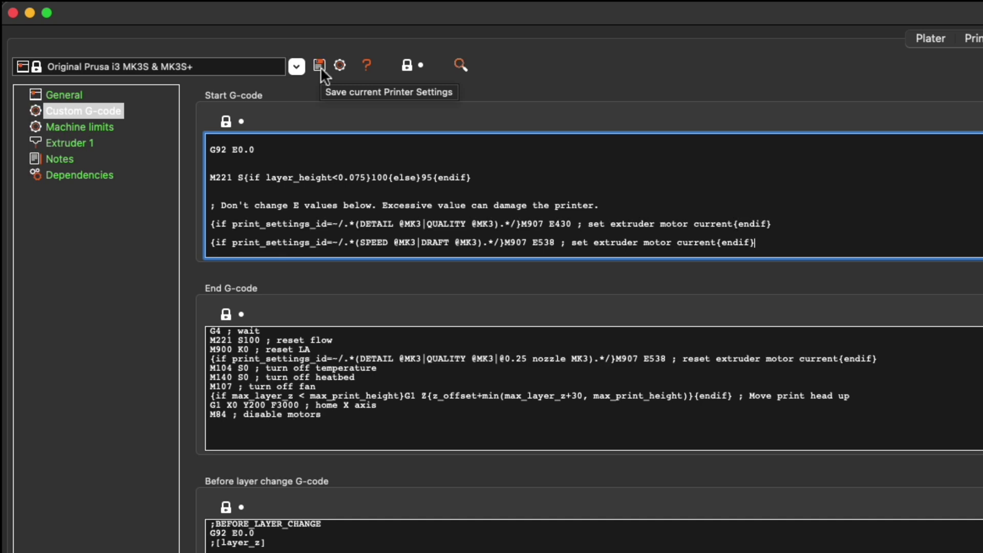
Save the printer settings, replacing the ' - Copy' name suffix with 'Start up mod 3'.
{"action": "left_click", "coordinate": [320, 67]}
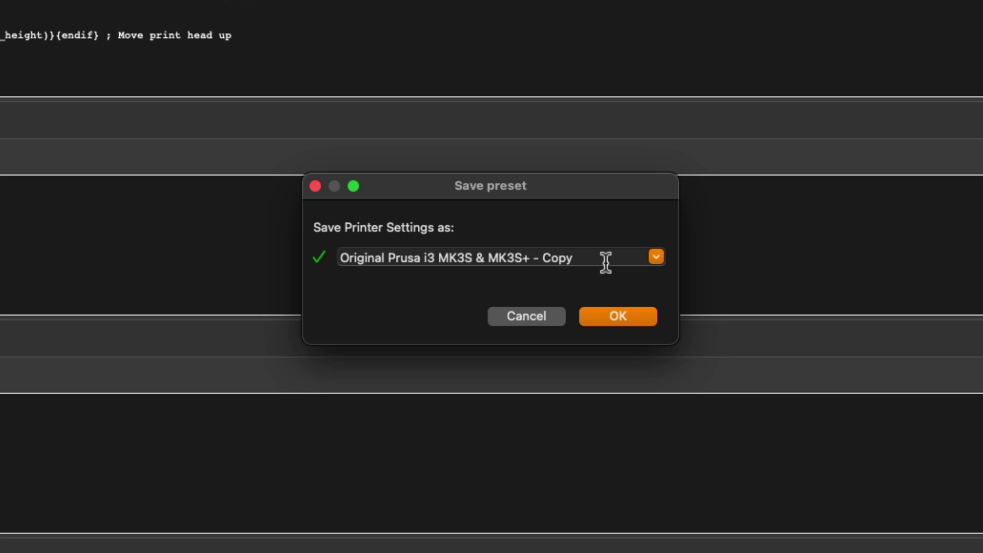
{"action": "left_click_drag", "start_coordinate": [606, 262], "coordinate": [263, 252]}
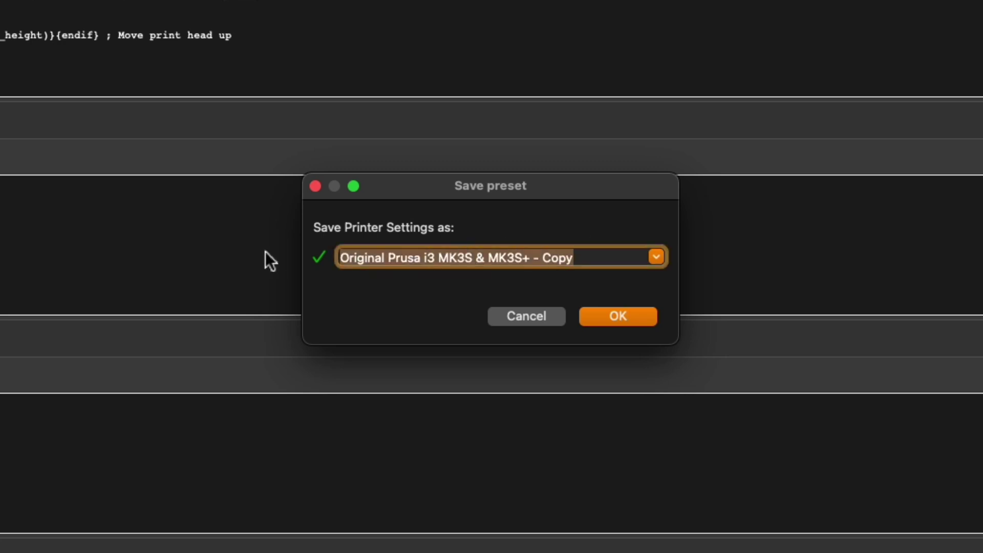
{"action": "left_click", "coordinate": [537, 263]}
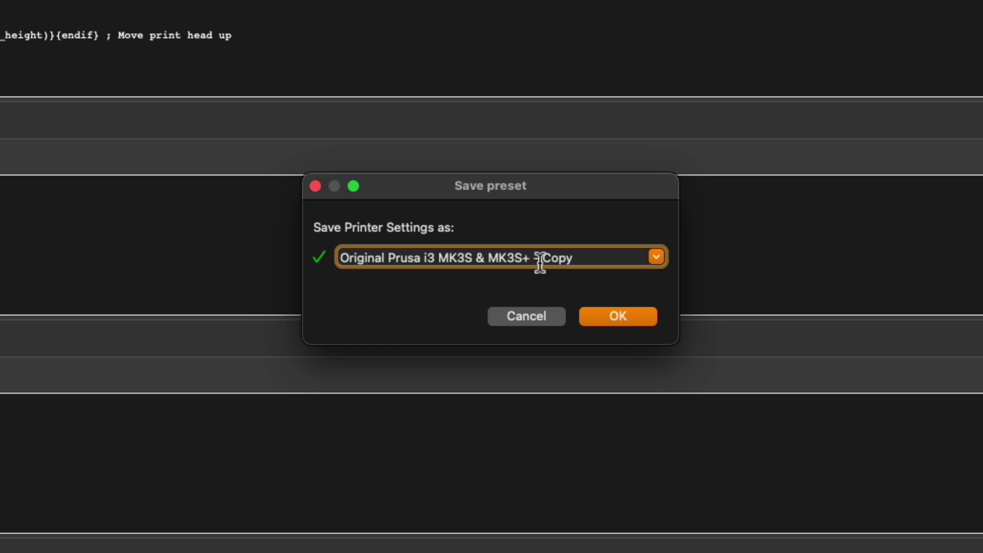
{"action": "left_click", "coordinate": [535, 260]}
{"action": "left_click_drag", "start_coordinate": [534, 260], "coordinate": [603, 244]}
{"action": "type", "text": "Start up mod3"}
{"action": "key", "text": "BackSpace"}
{"action": "type", "text": "3"}
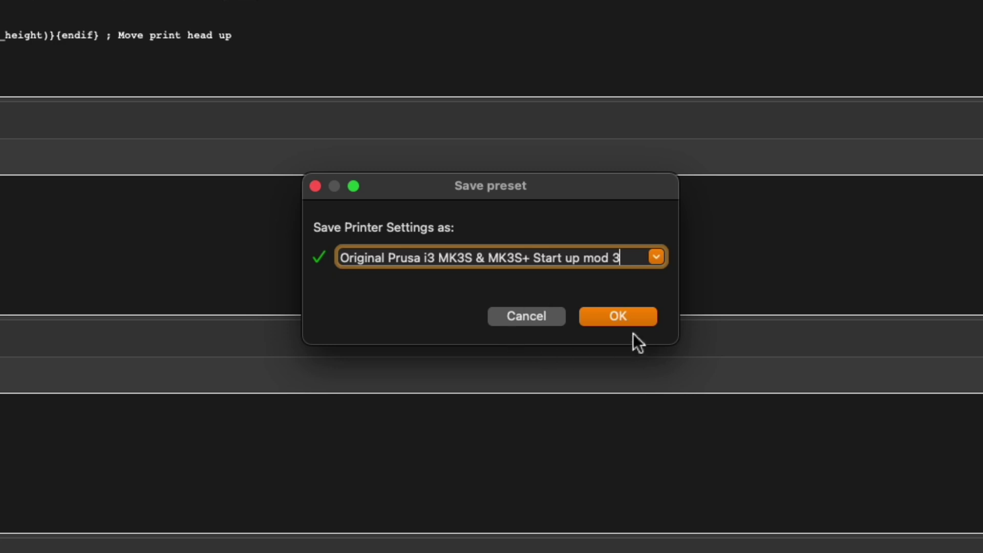
{"action": "left_click", "coordinate": [640, 315]}
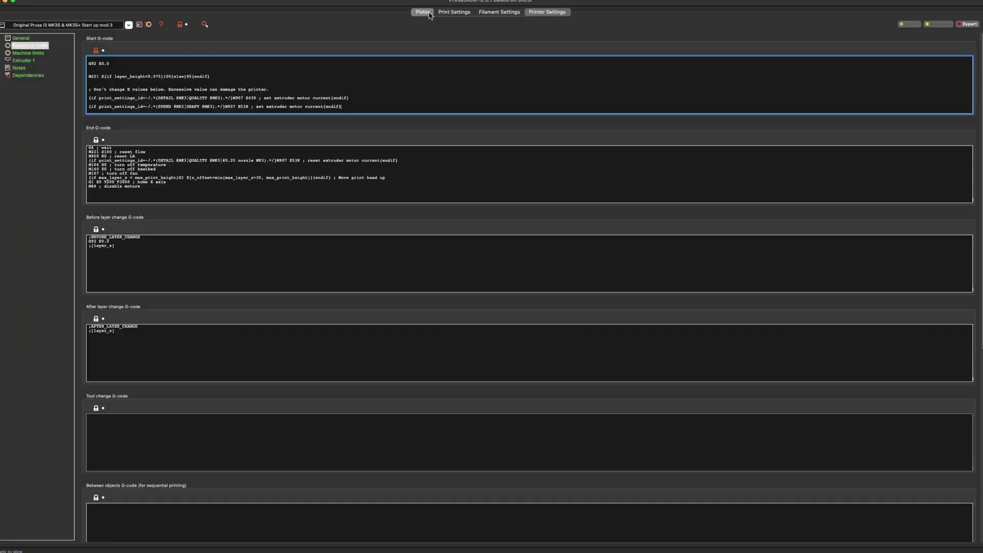
On the Plater, select the Original Prusa i3 MK3S & MK3S+ Start up mod 3 printer preset.
{"action": "left_click", "coordinate": [424, 16]}
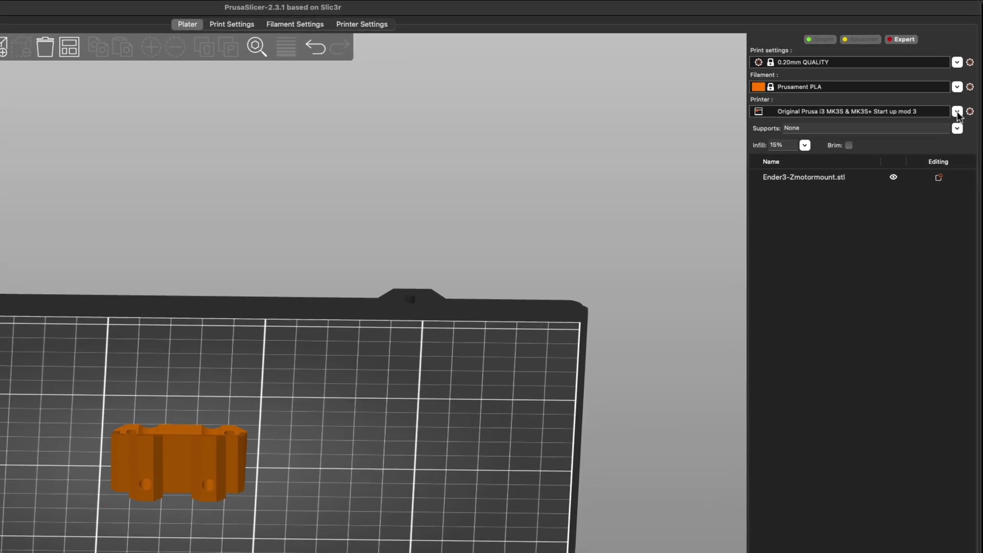
{"action": "left_click", "coordinate": [954, 125]}
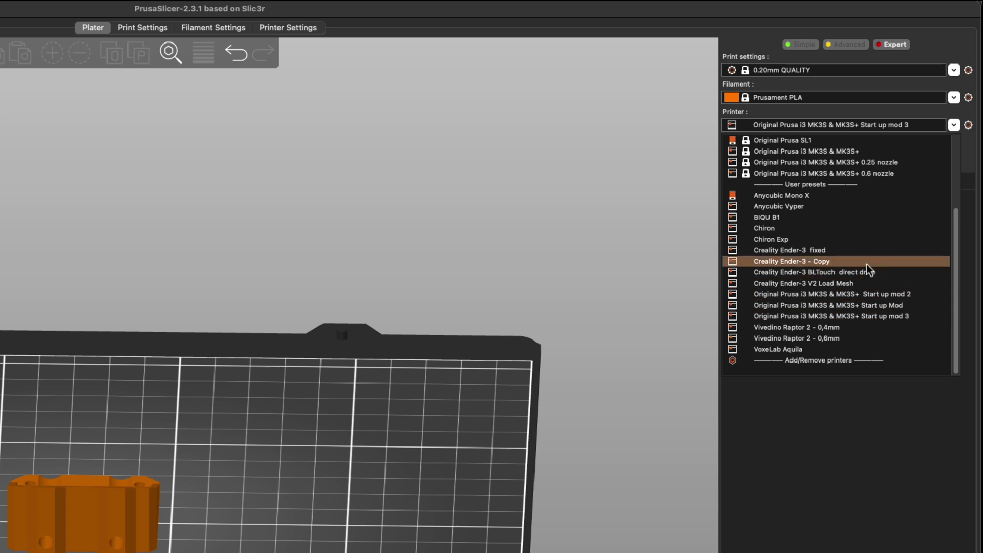
{"action": "scroll", "coordinate": [866, 264], "scroll_direction": "up", "scroll_amount": 3}
{"action": "scroll", "coordinate": [867, 264], "scroll_direction": "down", "scroll_amount": 3}
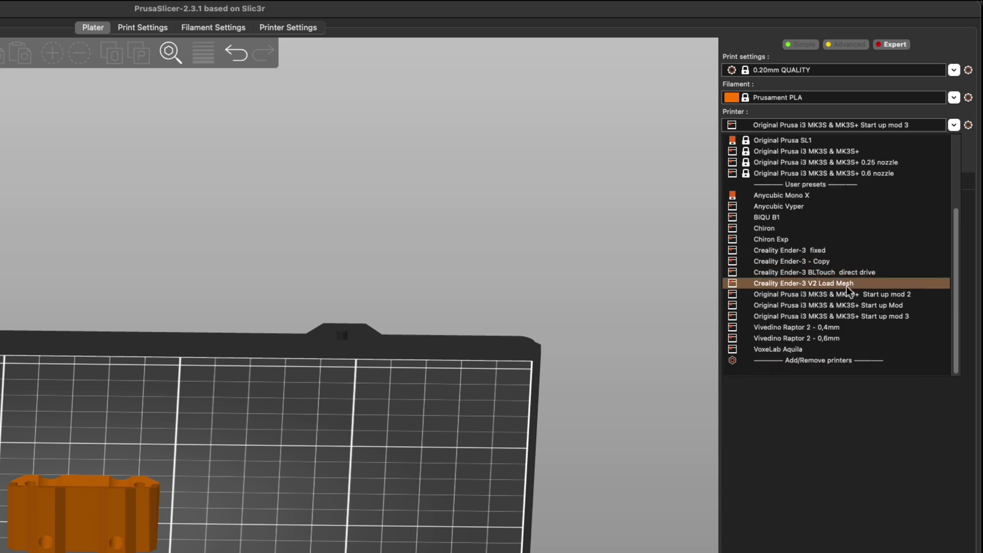
{"action": "left_click", "coordinate": [871, 317]}
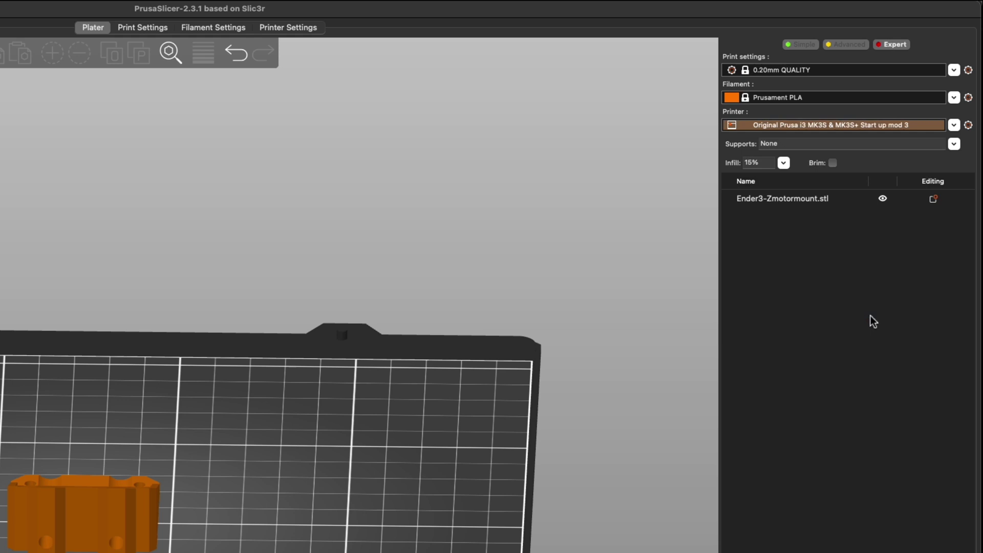
Keep Prusament PLA as filament and 0.20mm QUALITY as print settings.
{"action": "left_click", "coordinate": [862, 100]}
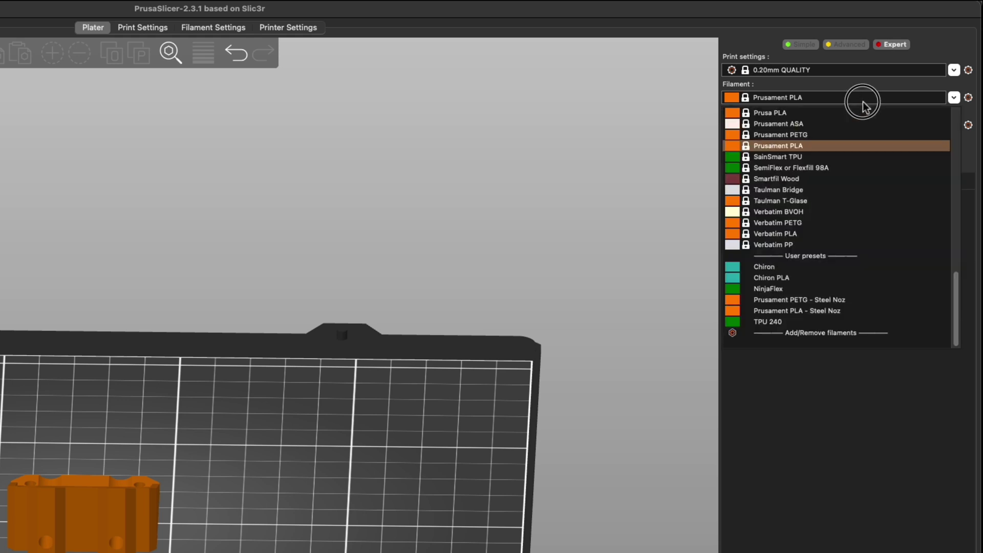
{"action": "left_click", "coordinate": [864, 101]}
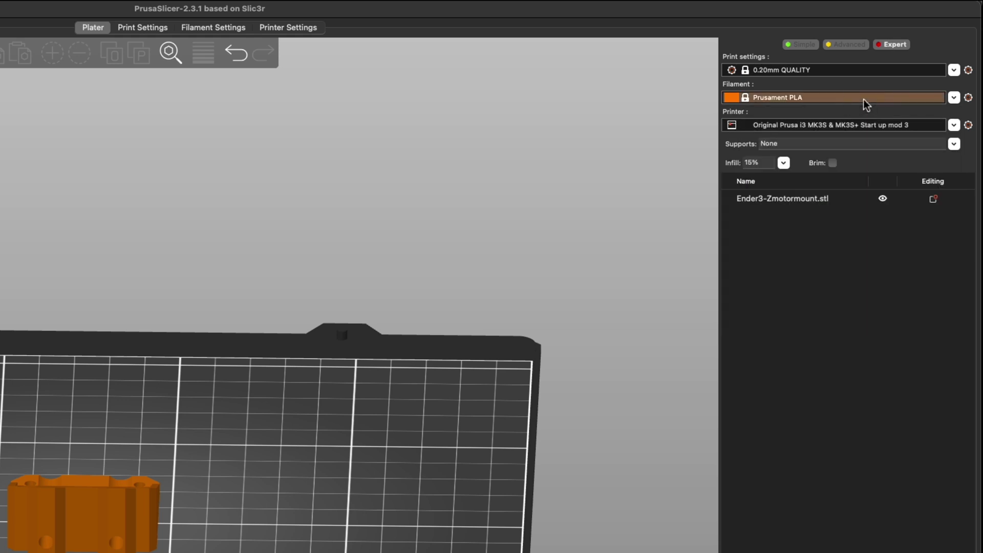
{"action": "left_click", "coordinate": [871, 71]}
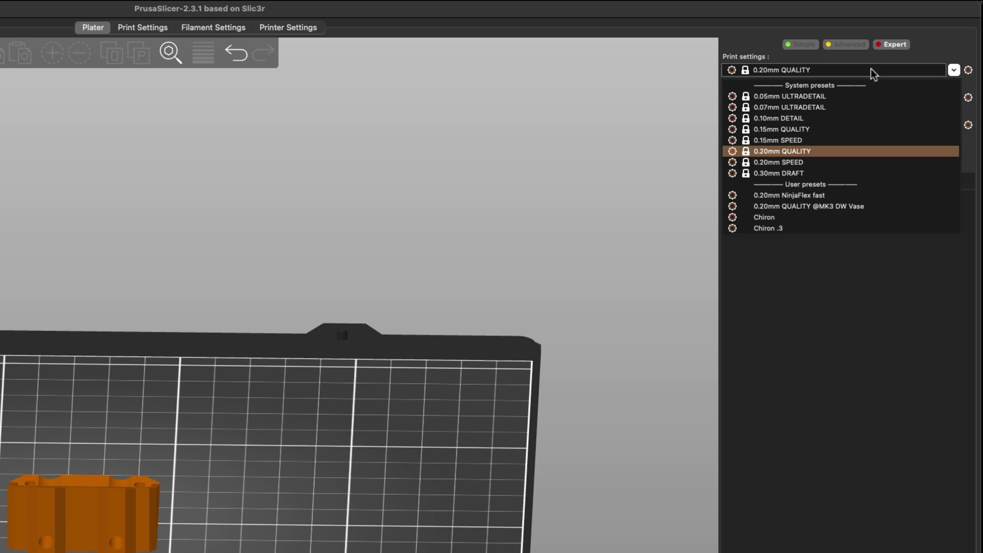
{"action": "left_click", "coordinate": [871, 69]}
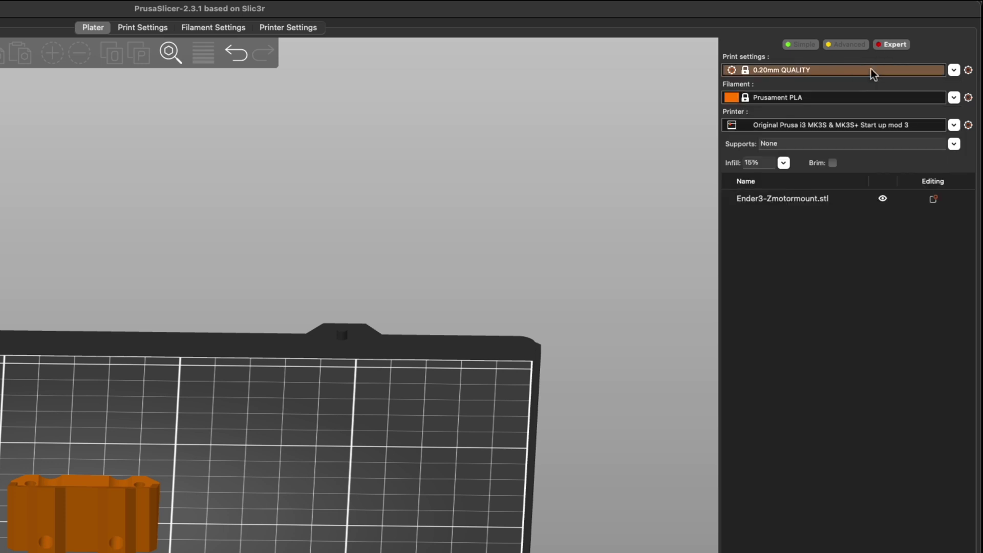